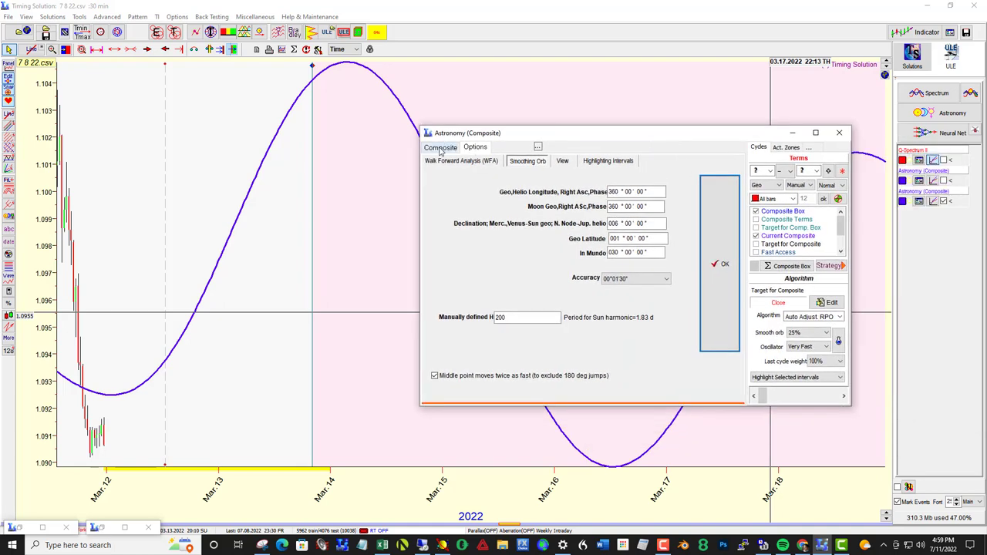
# Show the composite view and set the Moon perigee cycle's harmonic to 1H
pyautogui.click(440, 147)
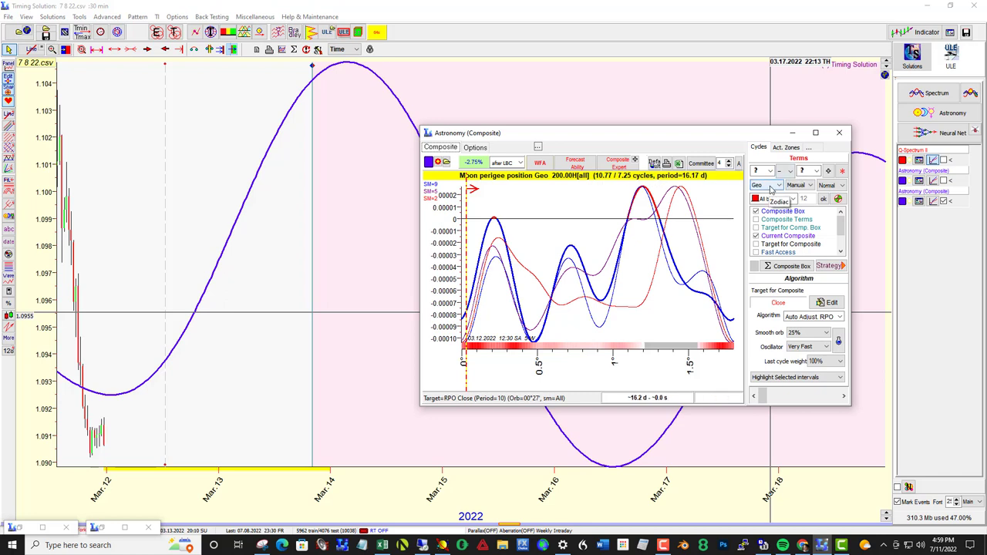
pyautogui.click(806, 185)
pyautogui.moveTo(811, 235); pyautogui.dragTo(810, 207)
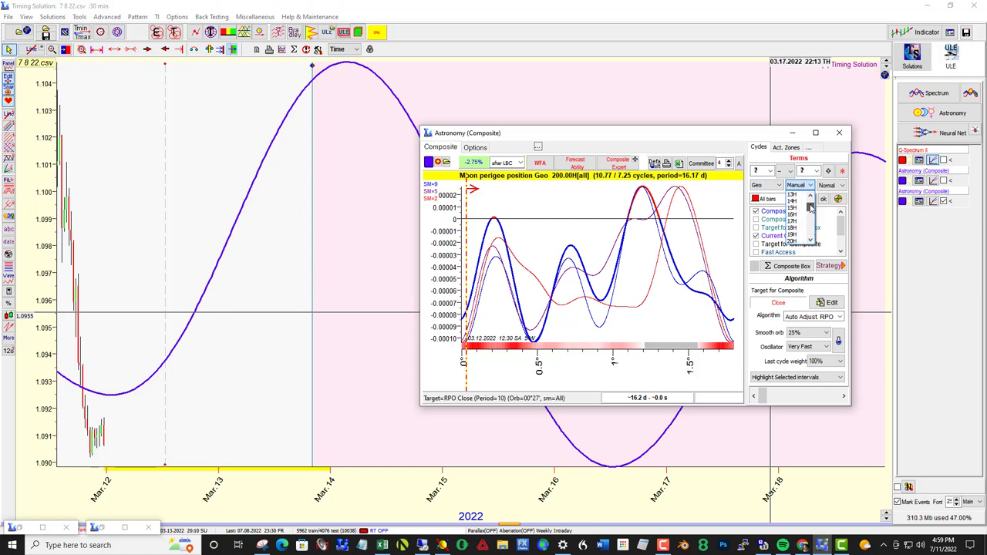
pyautogui.scroll(5, 802, 204)
pyautogui.click(794, 196)
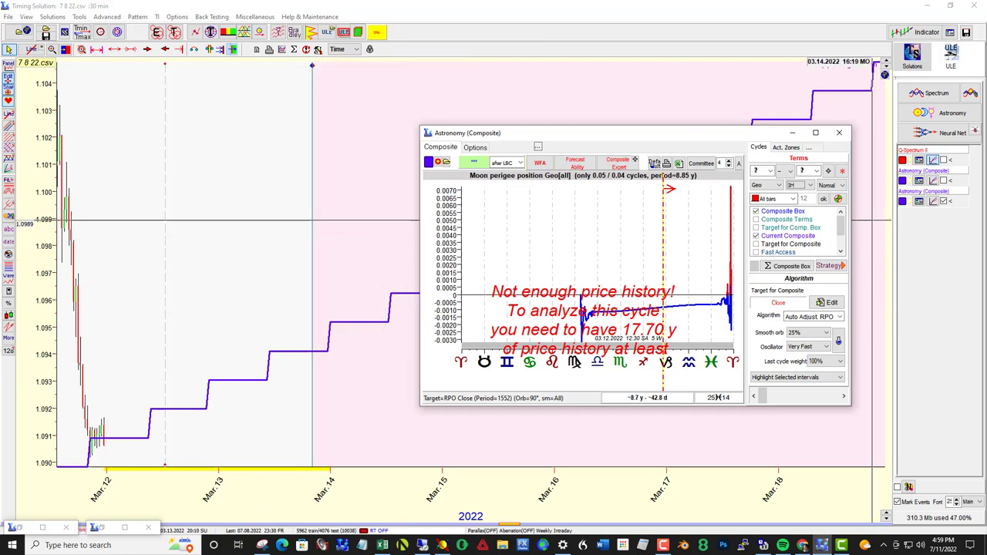
# Switch to the East Point calculator workbook in Excel and examine the Moon Perigee-Moon Perigee formula in G24
pyautogui.click(311, 222)
pyautogui.hotkey('alt', 'Tab')
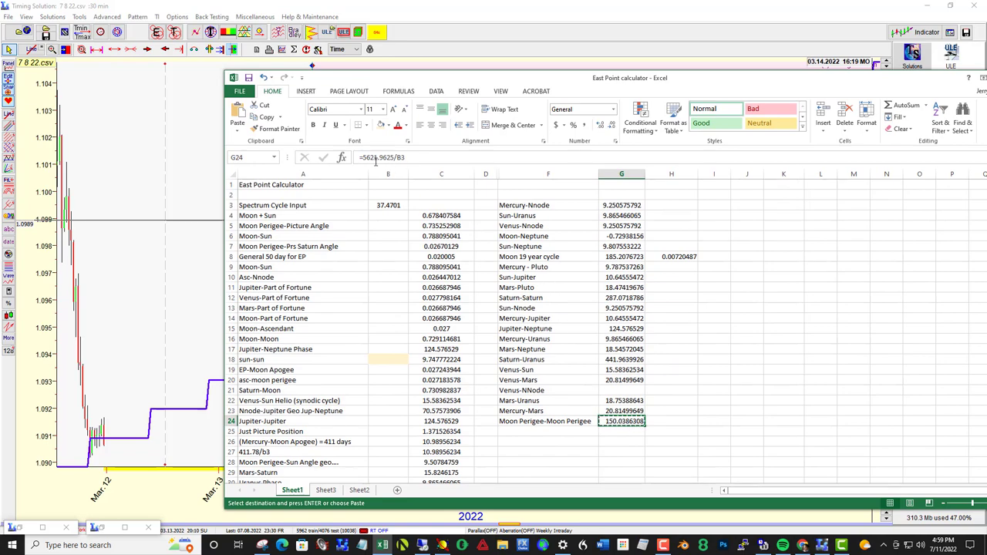
pyautogui.moveTo(448, 78); pyautogui.dragTo(525, 139)
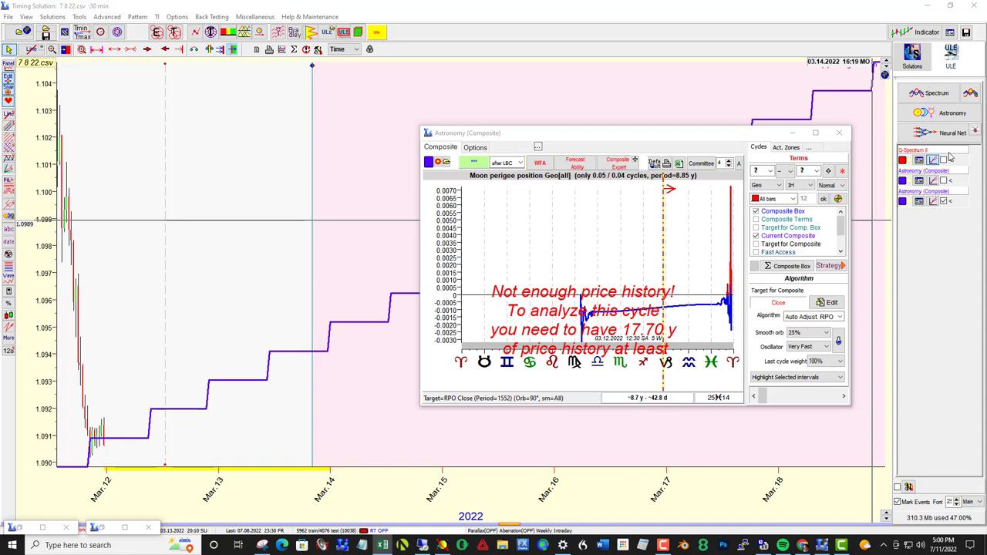
# Recalculate the Q-Spectrum II spectrum and put its highest peak, 37.4701 d, in the emptied Cycles Box
pyautogui.click(919, 160)
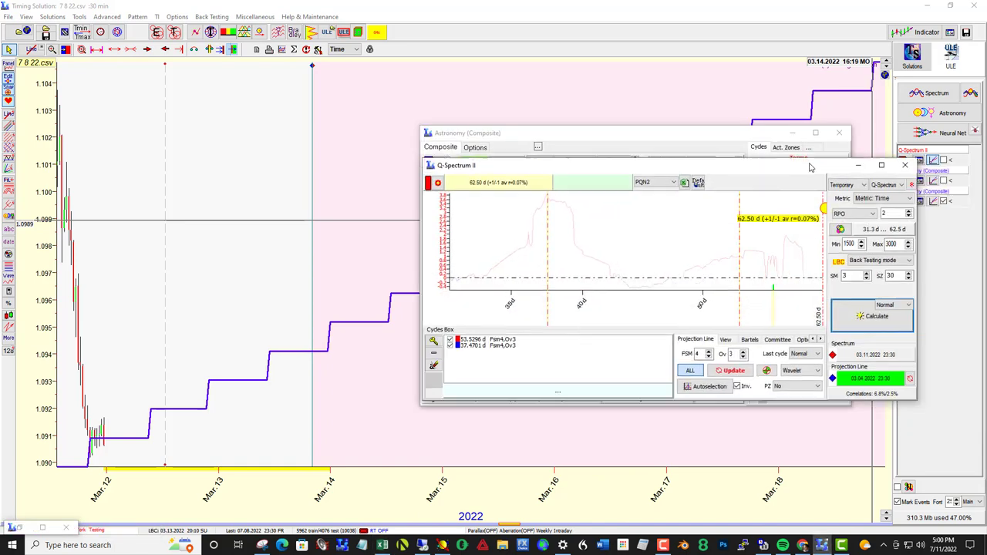
pyautogui.moveTo(810, 168); pyautogui.dragTo(774, 160)
pyautogui.click(838, 316)
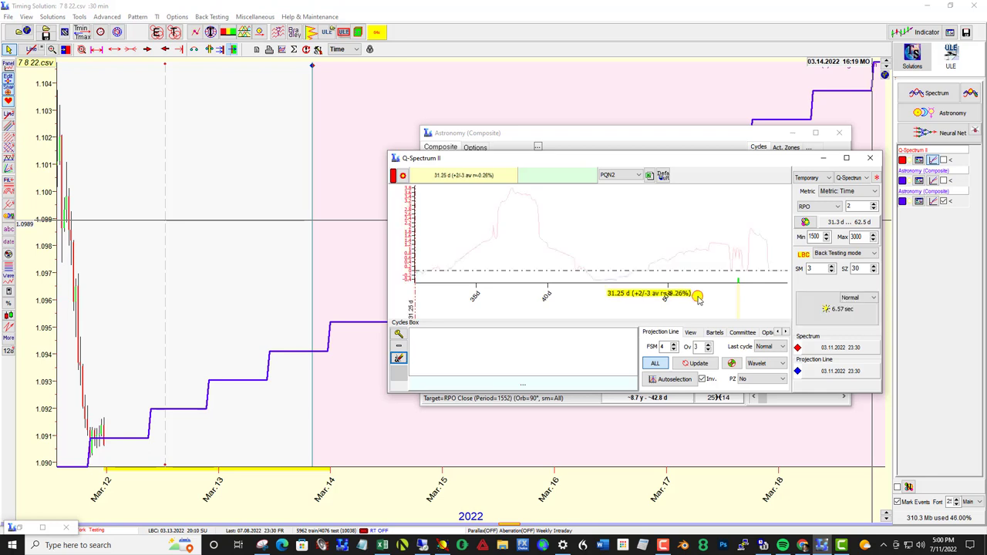
pyautogui.moveTo(698, 299); pyautogui.dragTo(787, 221)
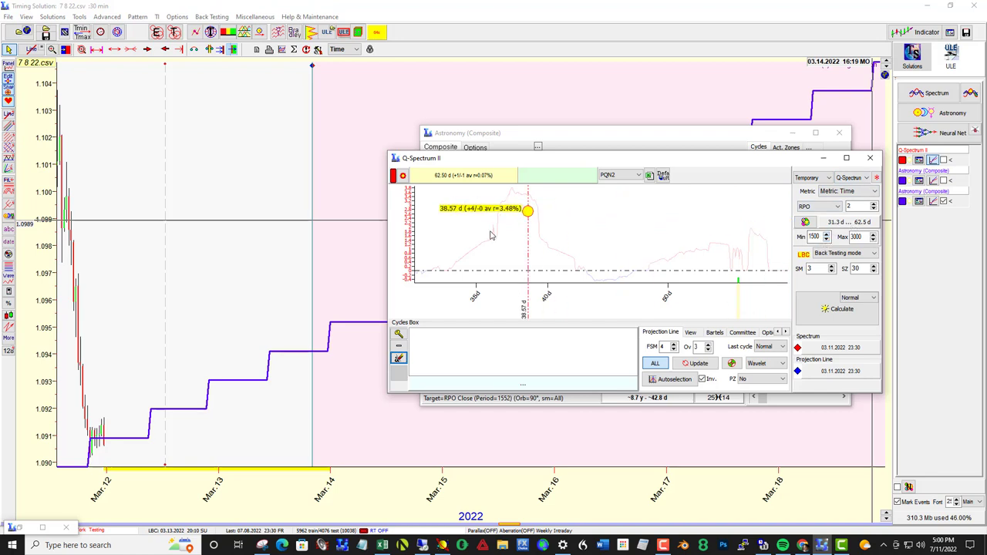
pyautogui.click(511, 190)
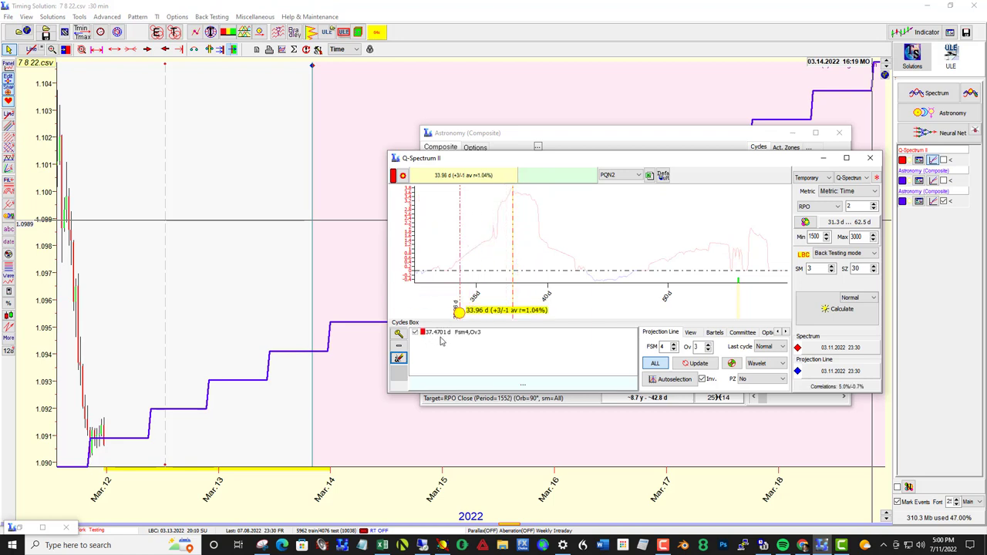
# Check the Excel calculator, return to Timing Solution and set the composite's manually defined harmonic to 150.0386308
pyautogui.hotkey('alt', 'Tab')
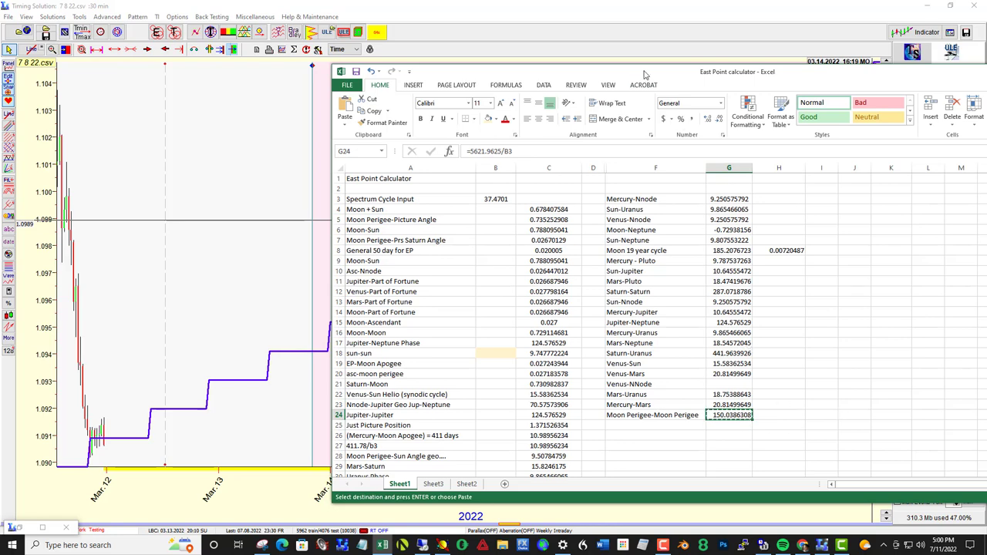
pyautogui.hotkey('alt', 'Tab')
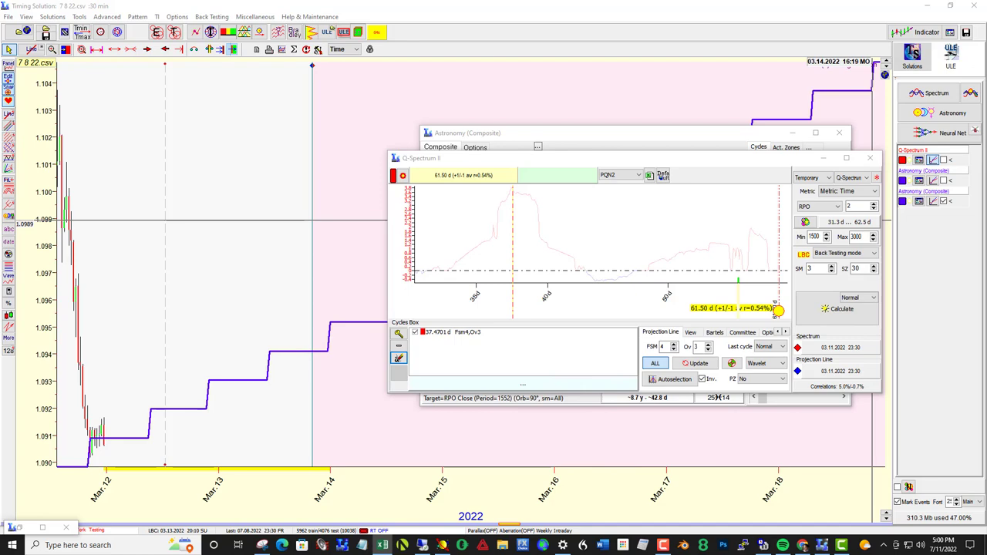
pyautogui.click(715, 135)
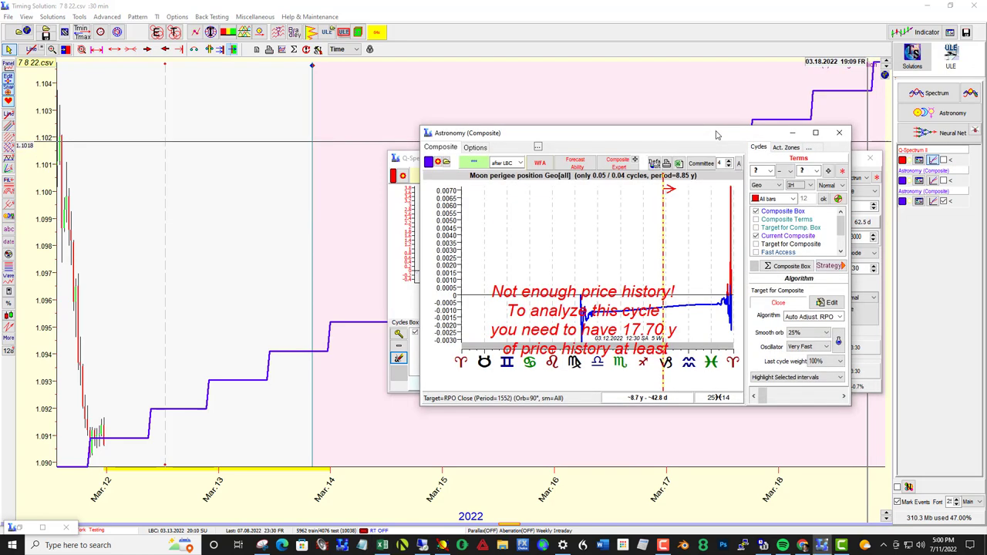
pyautogui.click(474, 147)
pyautogui.doubleClick(513, 317)
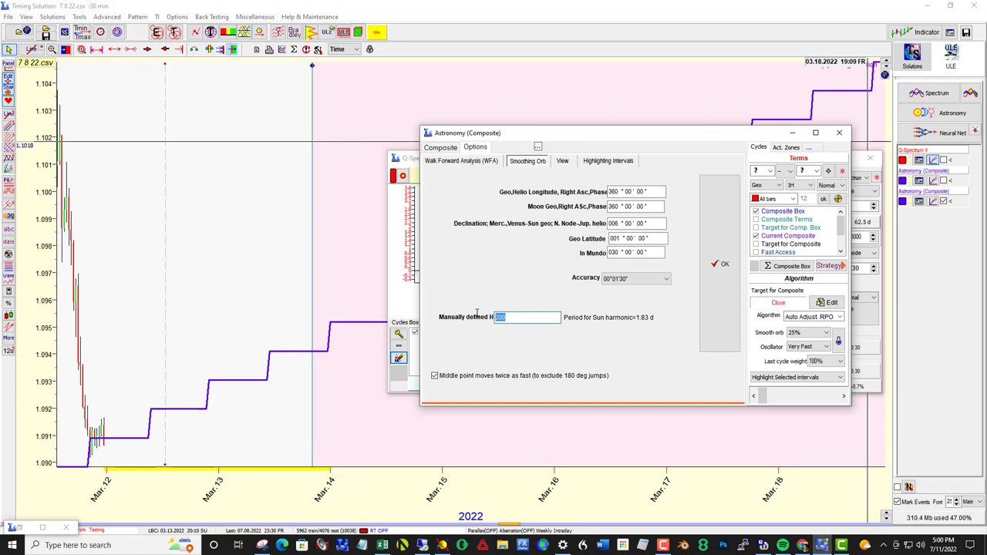
pyautogui.write('150.0386308')
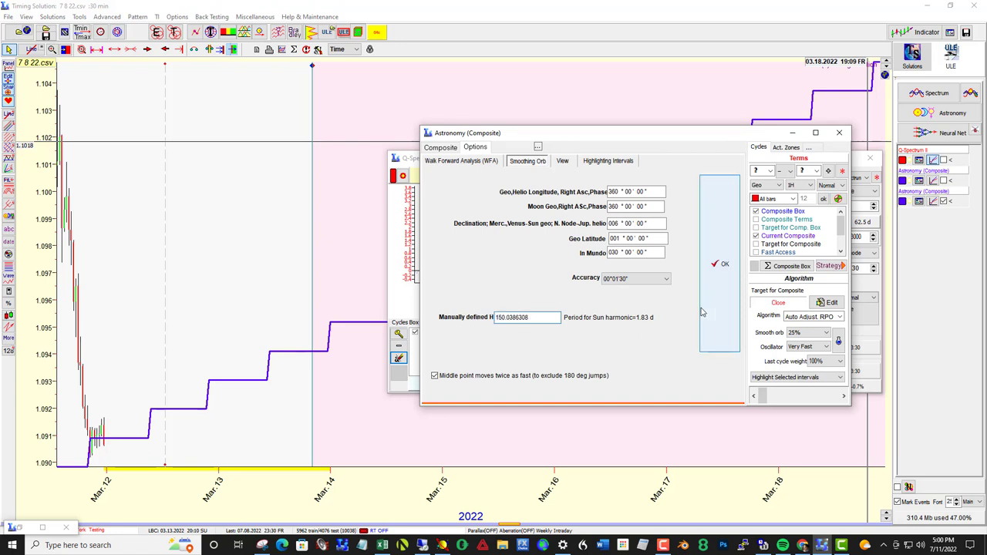
# Switch the Moon perigee composite's harmonic to Manual and apply the options
pyautogui.click(802, 185)
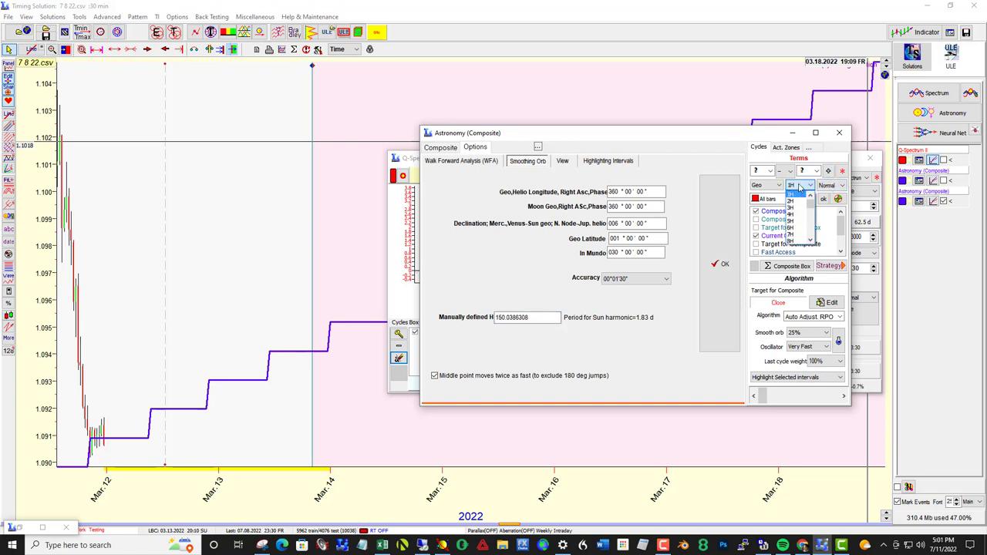
pyautogui.moveTo(811, 204); pyautogui.dragTo(812, 235)
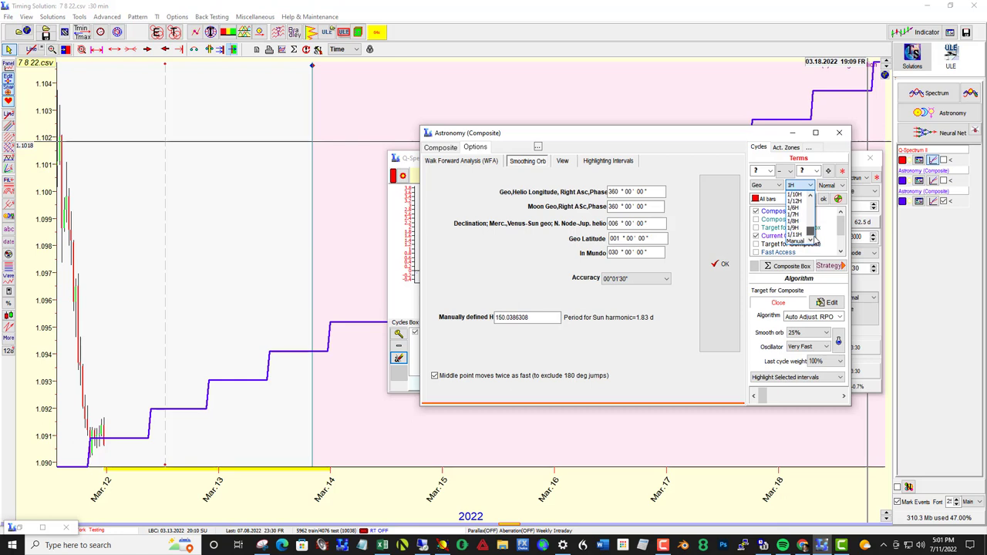
pyautogui.click(798, 242)
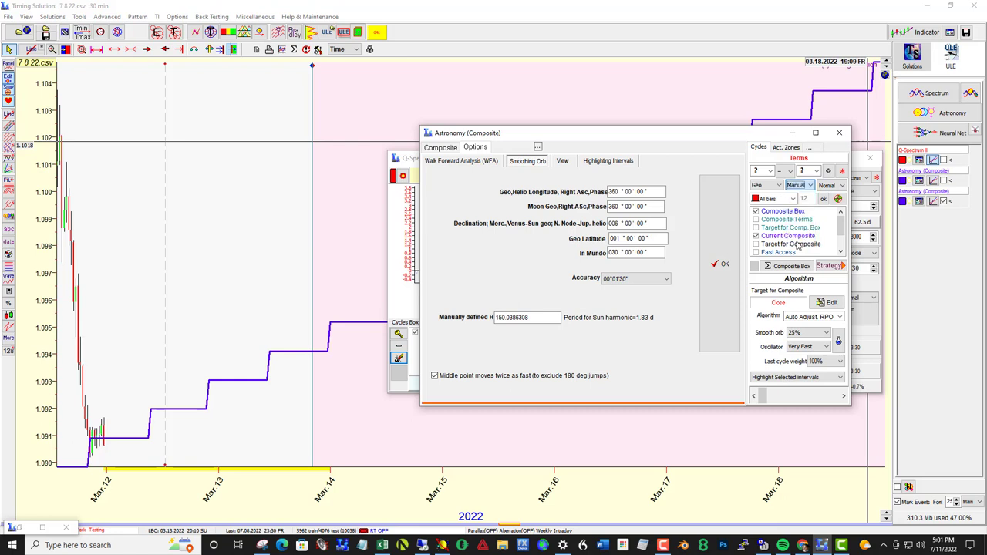
pyautogui.click(724, 274)
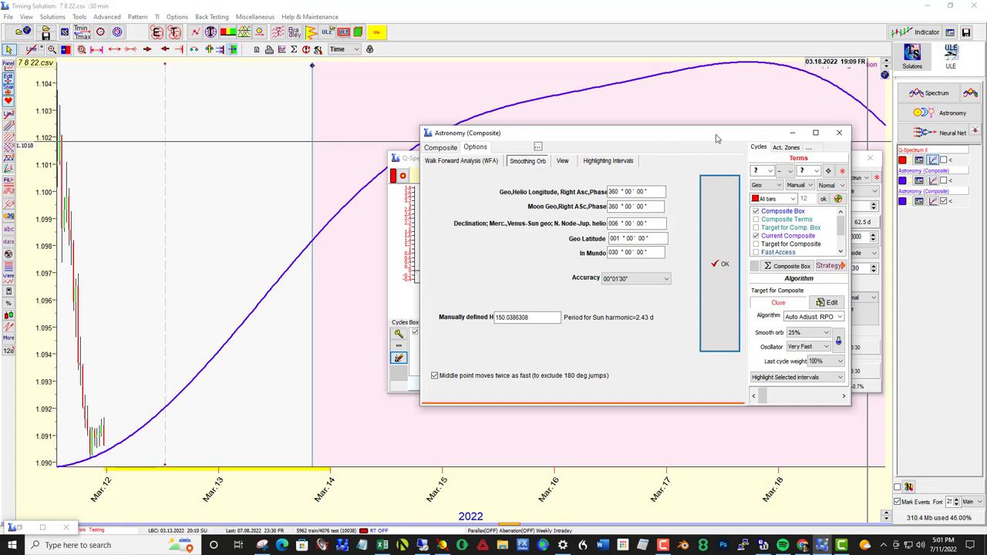
# Minimize the Q-Spectrum II and Astronomy (Composite) windows to clear the chart
pyautogui.moveTo(713, 135); pyautogui.dragTo(722, 267)
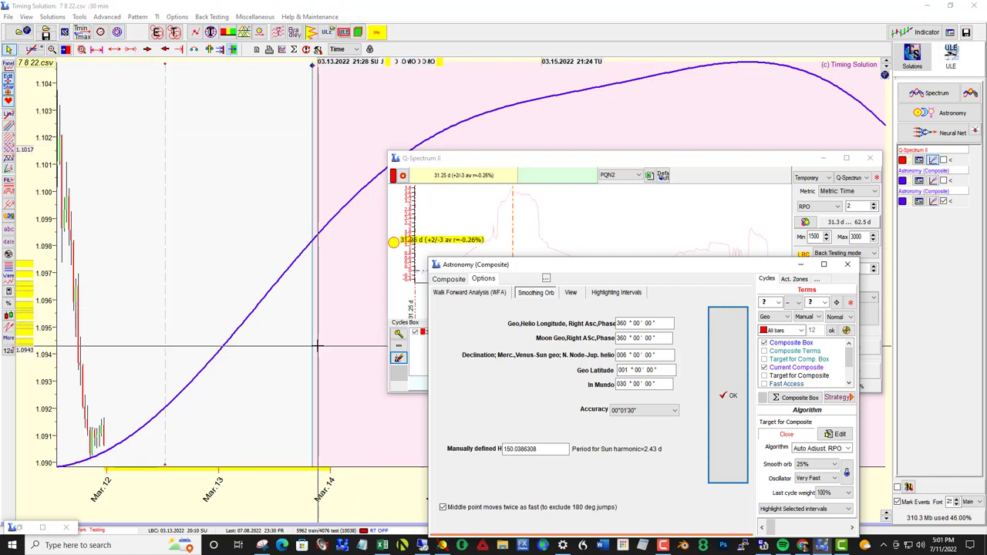
pyautogui.click(788, 162)
pyautogui.click(823, 157)
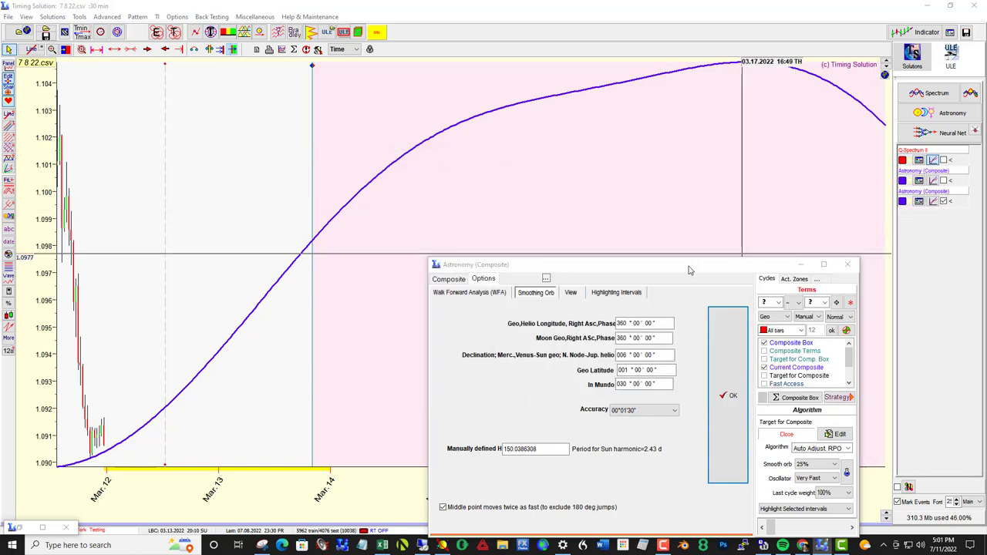
pyautogui.click(800, 264)
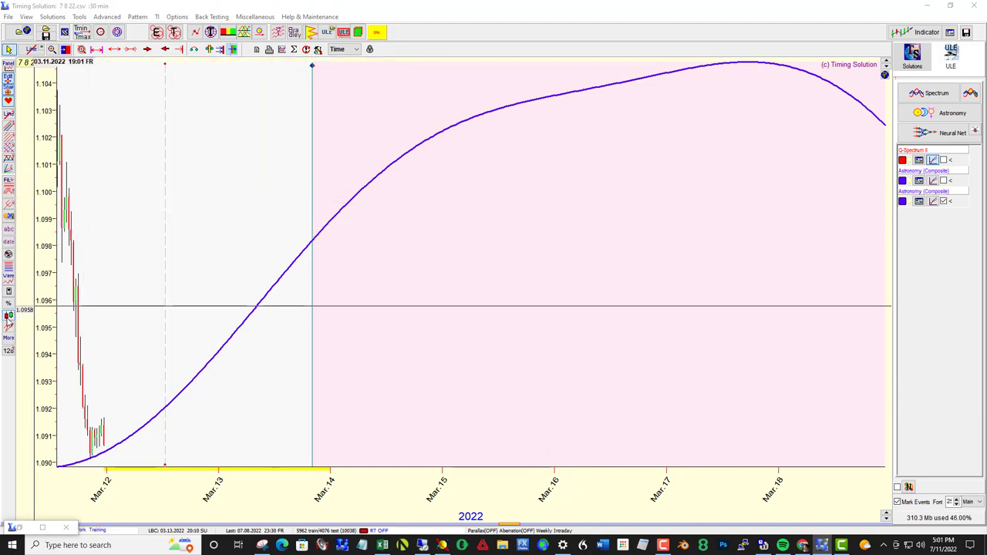
# Place a date mark at the projection curve's peak, 03.17.2022 17:48
pyautogui.click(8, 244)
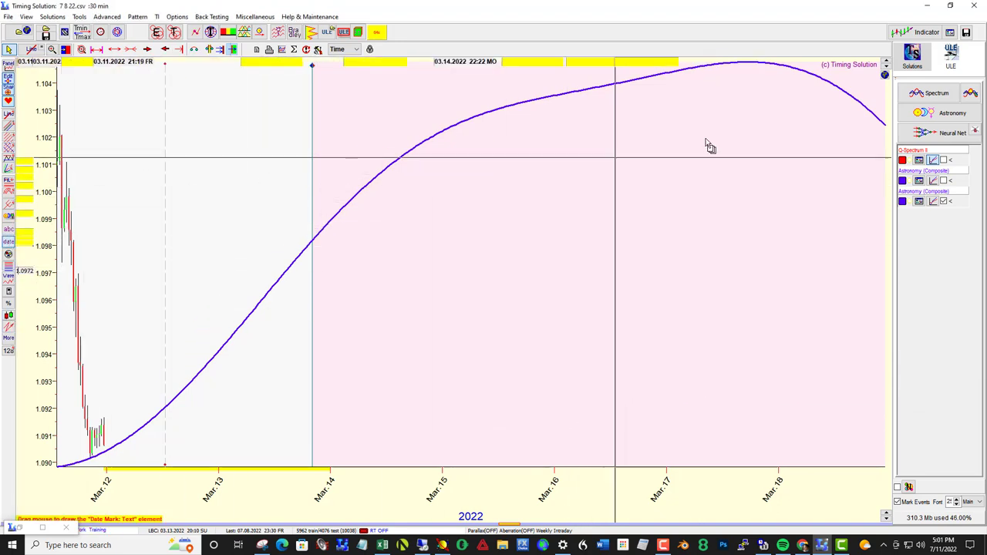
pyautogui.click(753, 109)
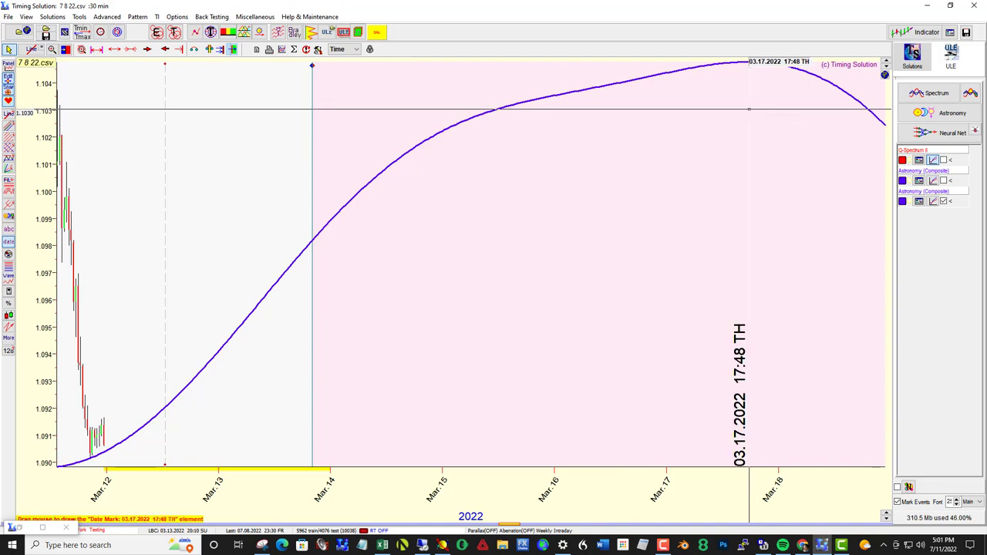
pyautogui.doubleClick(747, 109)
pyautogui.click(812, 396)
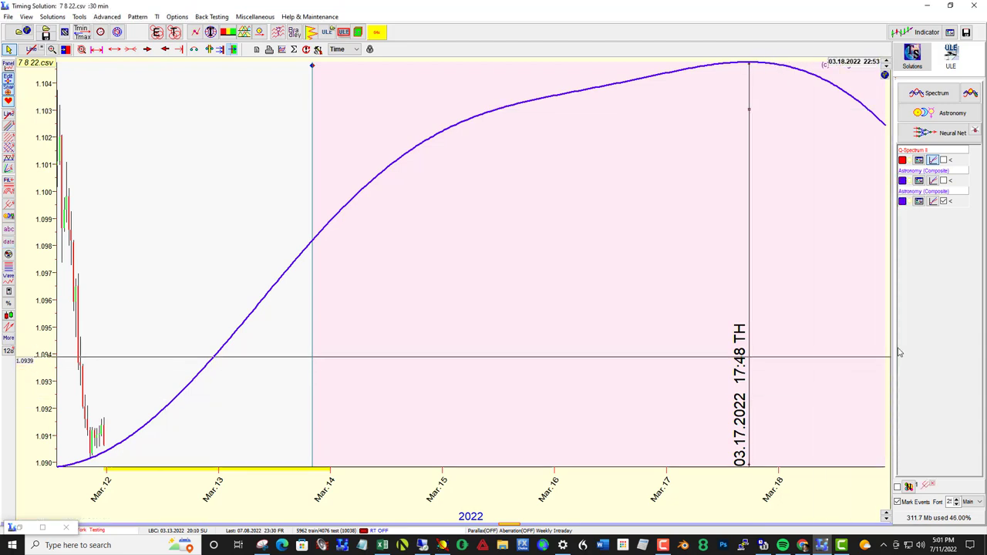
# Compare the projected peak with the actual prices after the LBC around March 17, and hide those prices again
pyautogui.moveTo(778, 355); pyautogui.dragTo(616, 353)
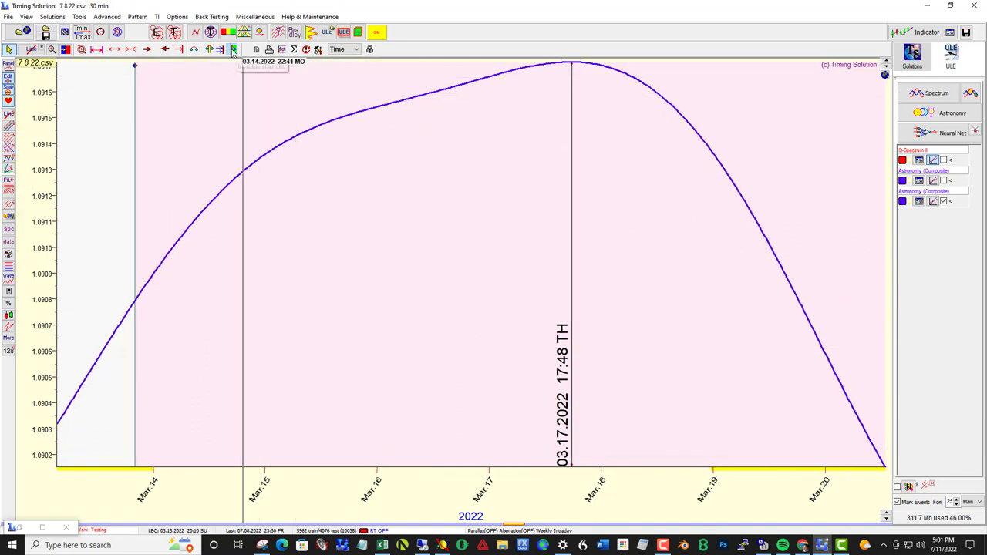
pyautogui.click(233, 49)
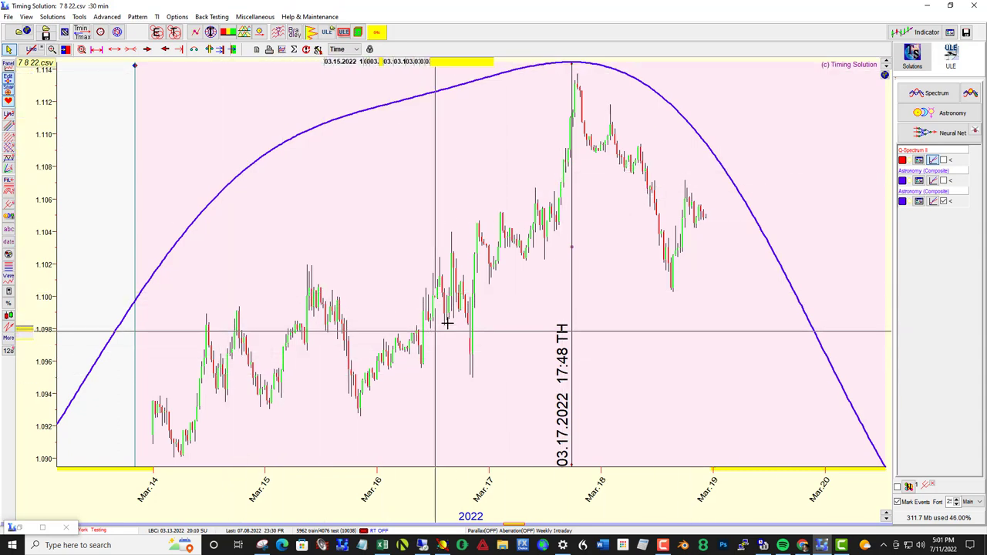
pyautogui.moveTo(578, 136); pyautogui.dragTo(716, 225)
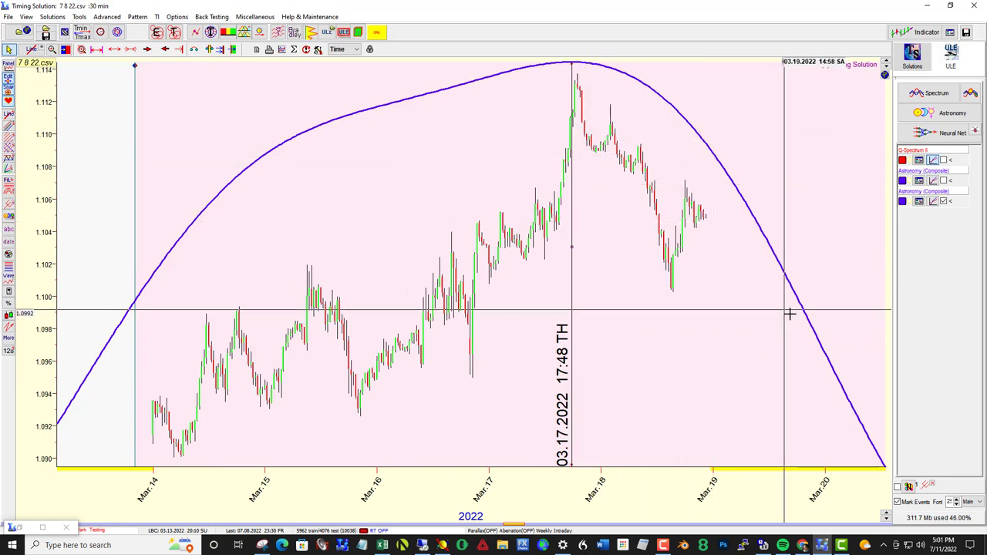
pyautogui.click(233, 49)
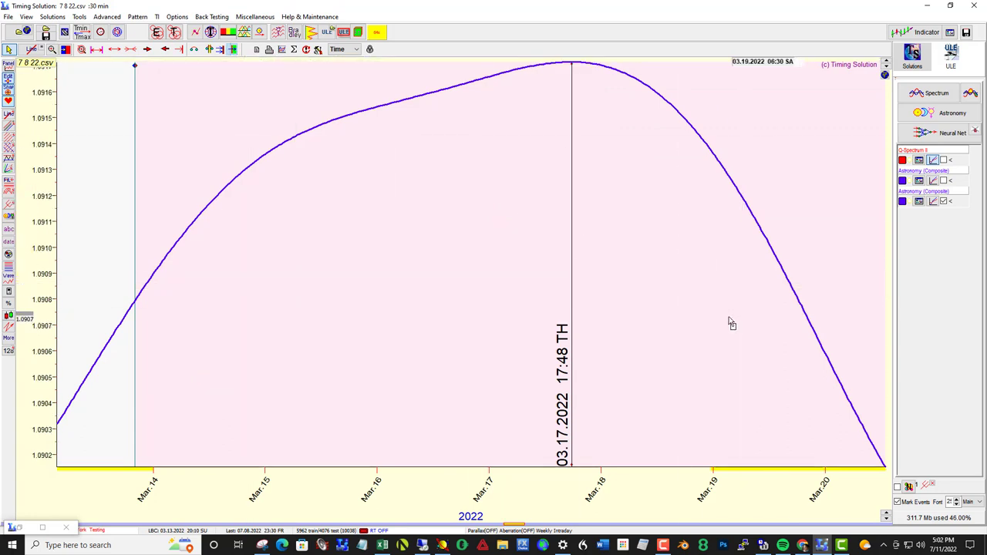
# Reveal the prices after the LBC and compare them with the projection curve from March 20 to April 5, 2022
pyautogui.moveTo(730, 324); pyautogui.dragTo(13, 351)
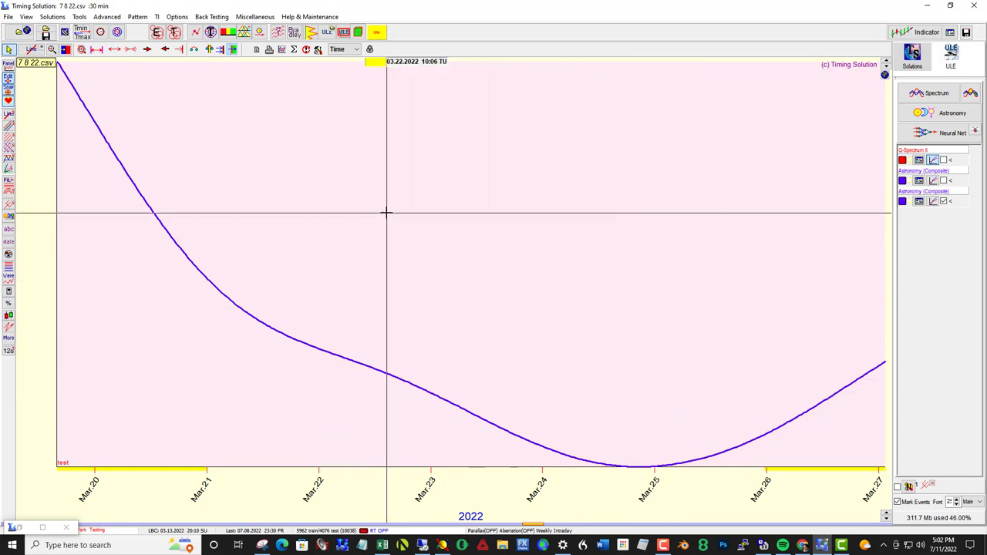
pyautogui.click(233, 49)
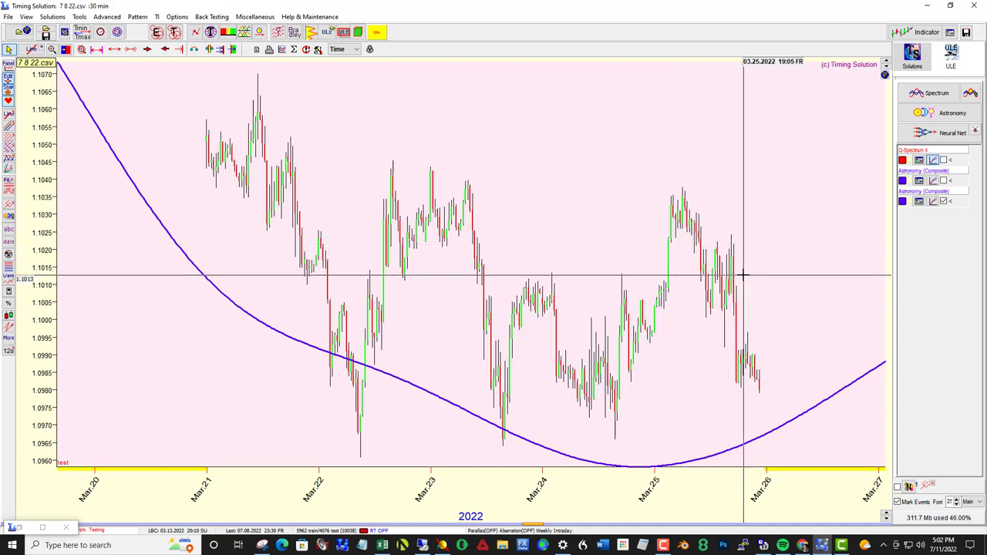
pyautogui.moveTo(743, 273); pyautogui.dragTo(119, 324)
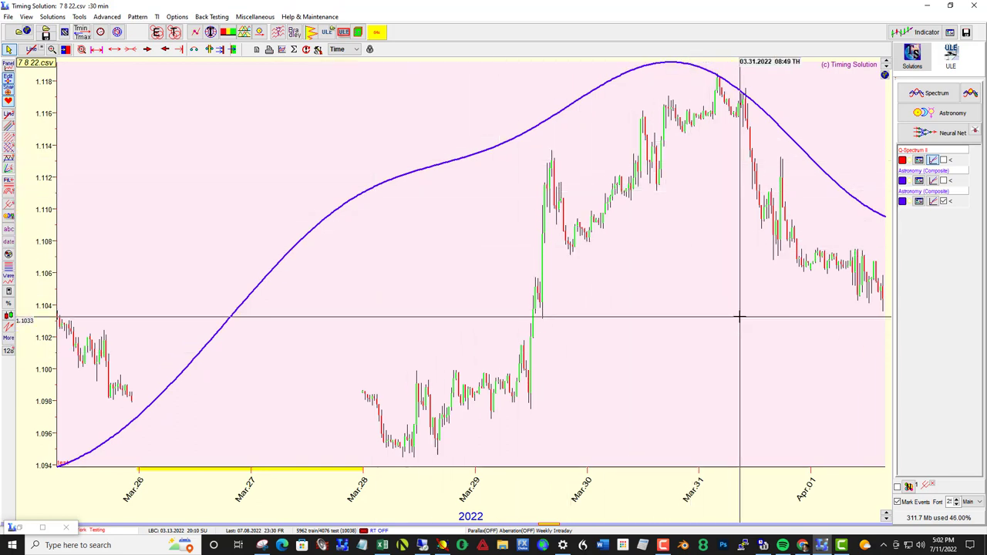
pyautogui.moveTo(738, 316); pyautogui.dragTo(346, 314)
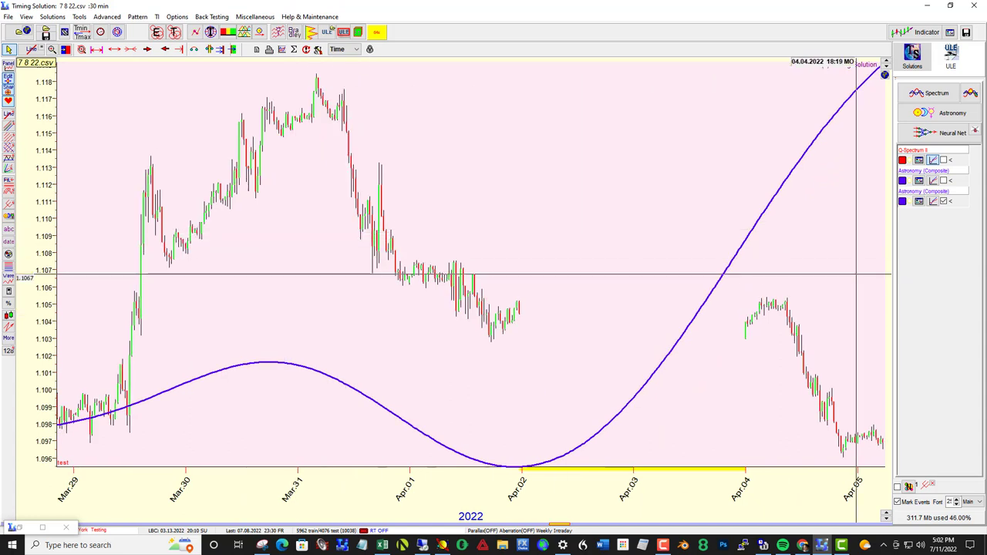
# Move the LBC to 04.02.2022 10:28, then recalculate Q-Spectrum II and replace the listed cycle with the 52.7005 d peak
pyautogui.rightClick(570, 328)
pyautogui.click(629, 109)
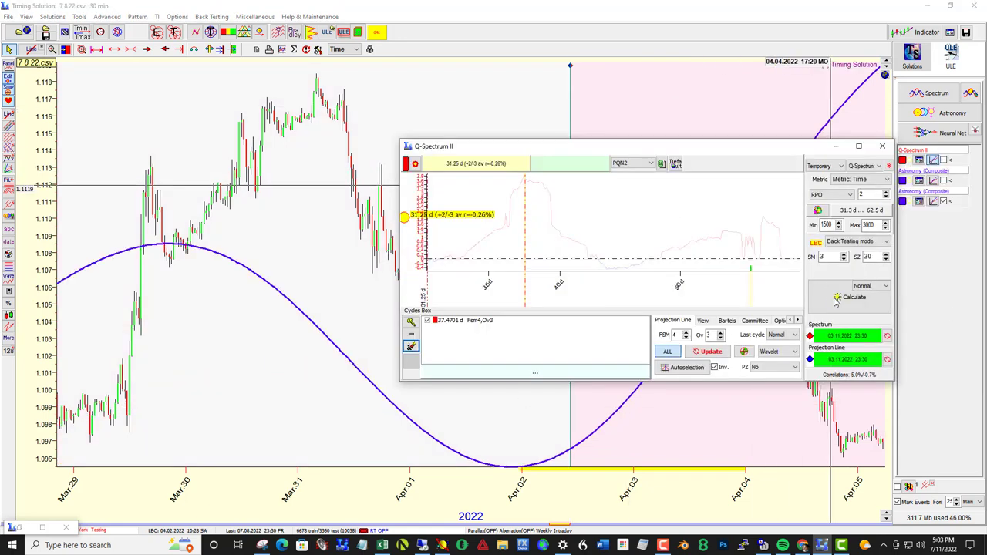
pyautogui.click(836, 300)
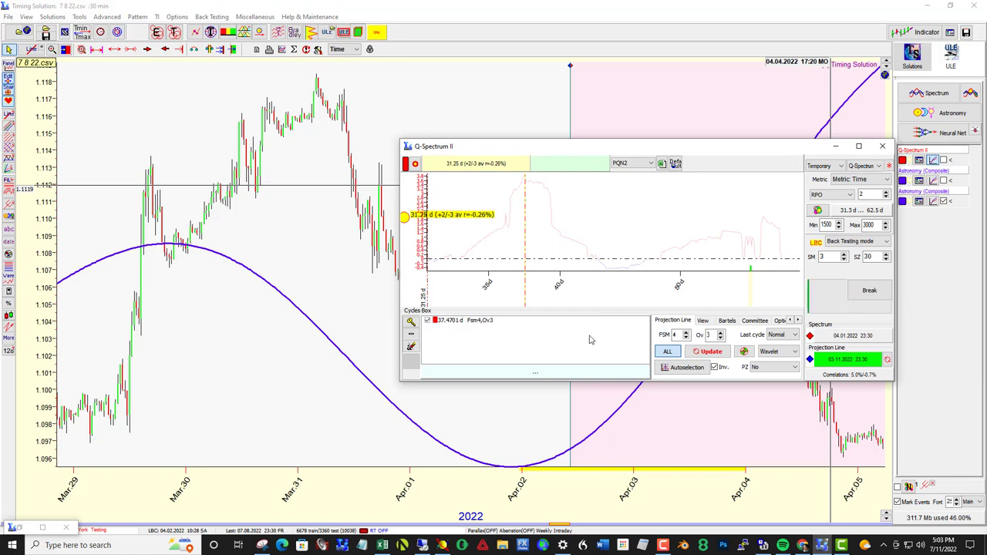
pyautogui.click(411, 347)
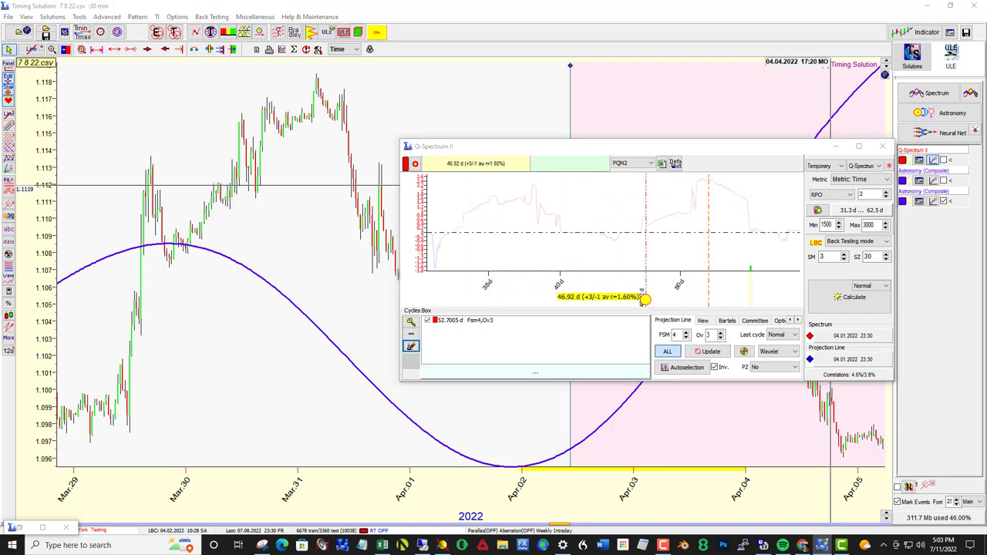
# Switch to the East Point calculator in Excel, set the Spectrum Cycle Input to 52.7, and copy the Moon Perigee-Moon Perigee result
pyautogui.hotkey('alt', 'Tab')
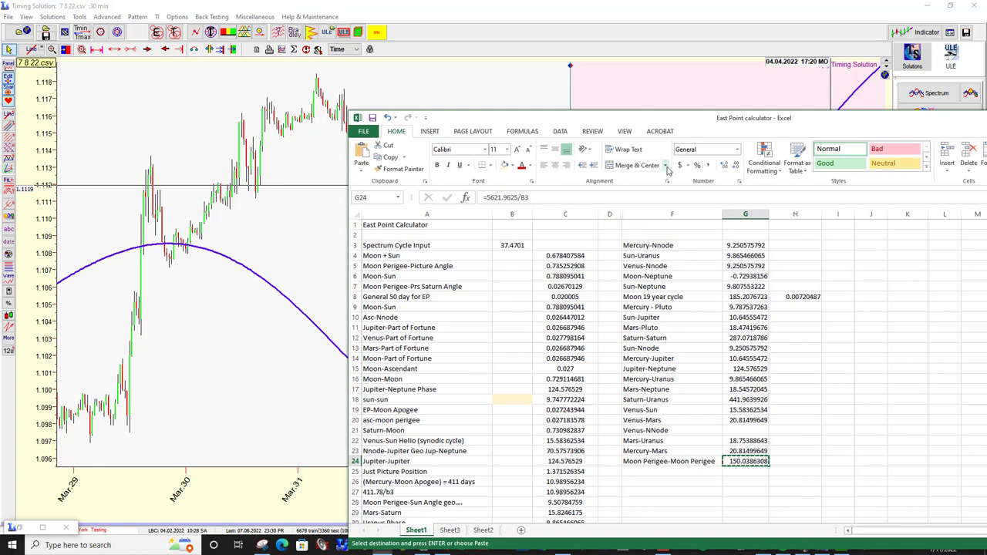
pyautogui.click(519, 245)
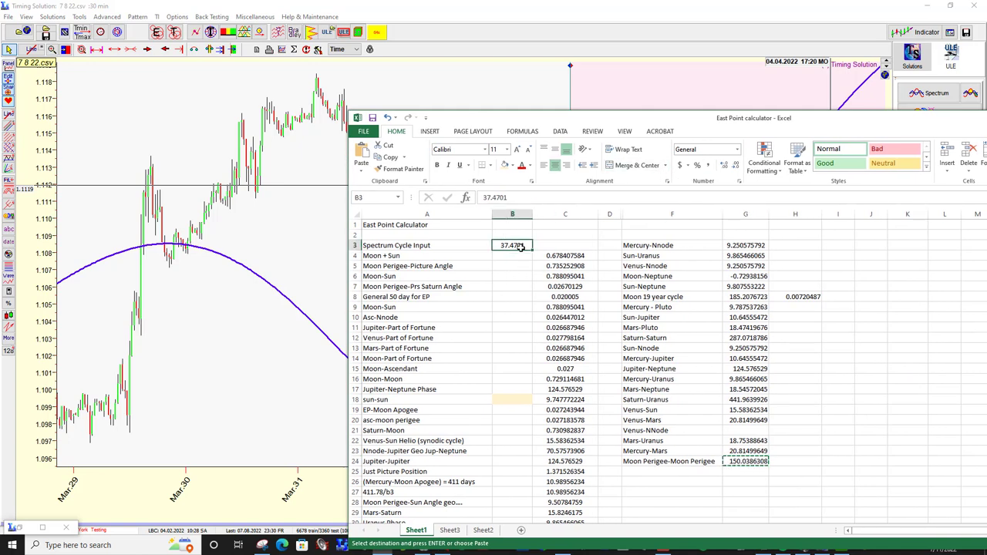
pyautogui.write('52')
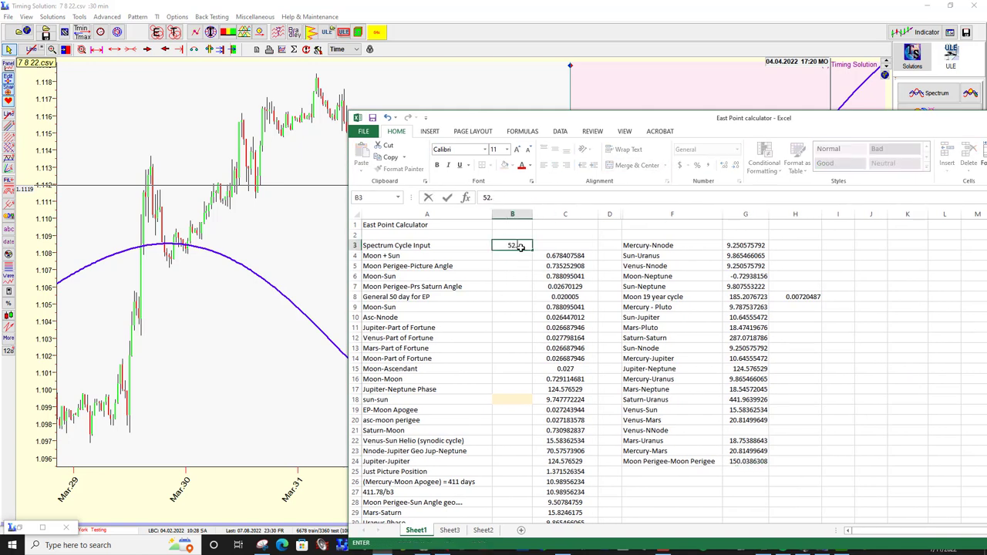
pyautogui.write('.7')
pyautogui.press('Return')
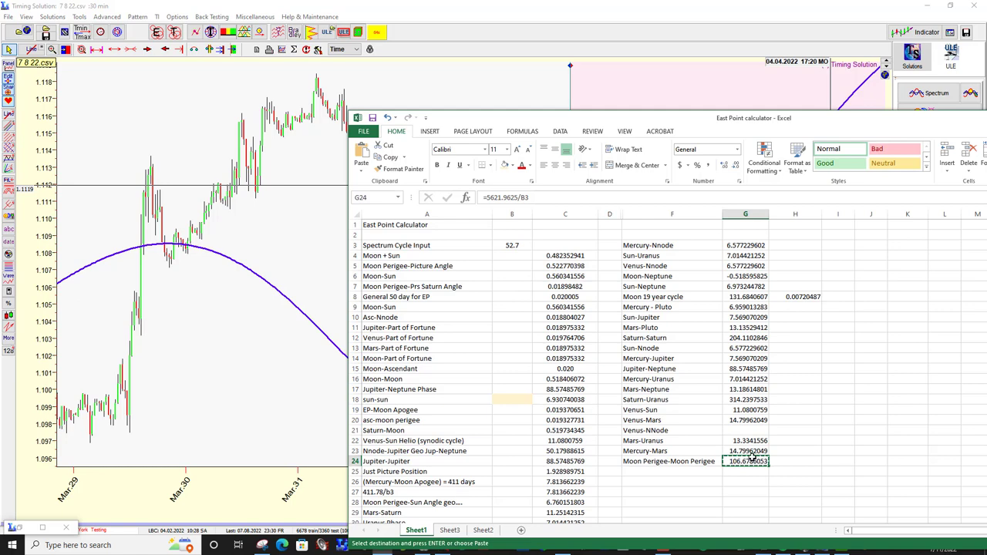
# Switch to Timing Solution and replace the composite's manually defined harmonic with 106.6786053, applying the change
pyautogui.hotkey('alt', 'Tab')
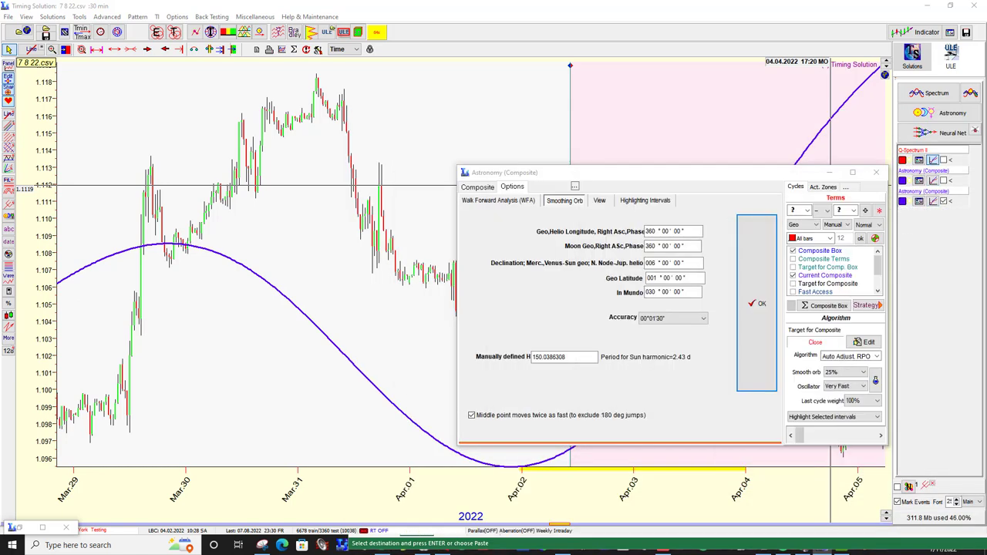
pyautogui.moveTo(571, 357); pyautogui.dragTo(523, 355)
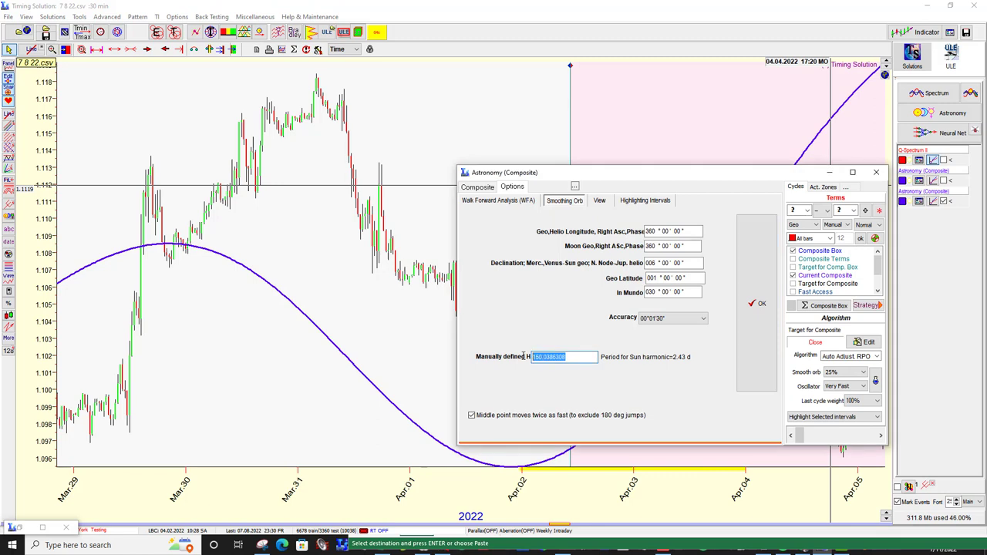
pyautogui.click(760, 335)
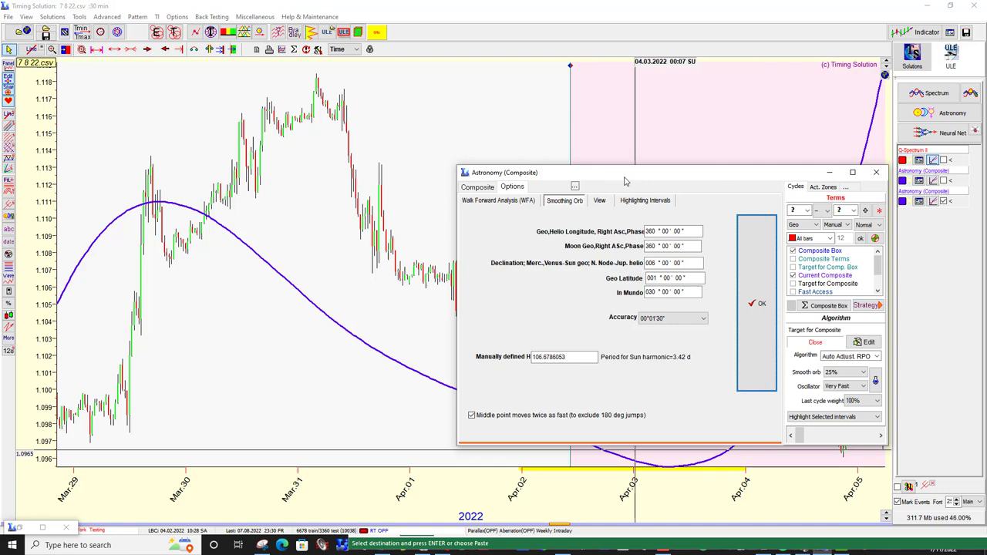
# Try a 5% smooth orb on the composite, inspect its curve around the LBC, and recheck the harmonic in the Excel calculator
pyautogui.moveTo(626, 180); pyautogui.dragTo(653, 165)
pyautogui.click(892, 357)
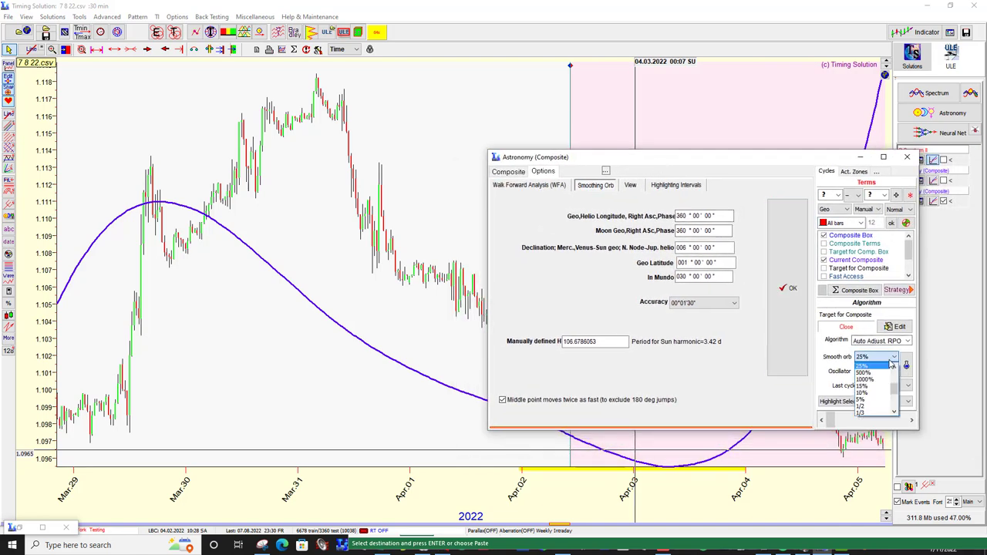
pyautogui.click(859, 400)
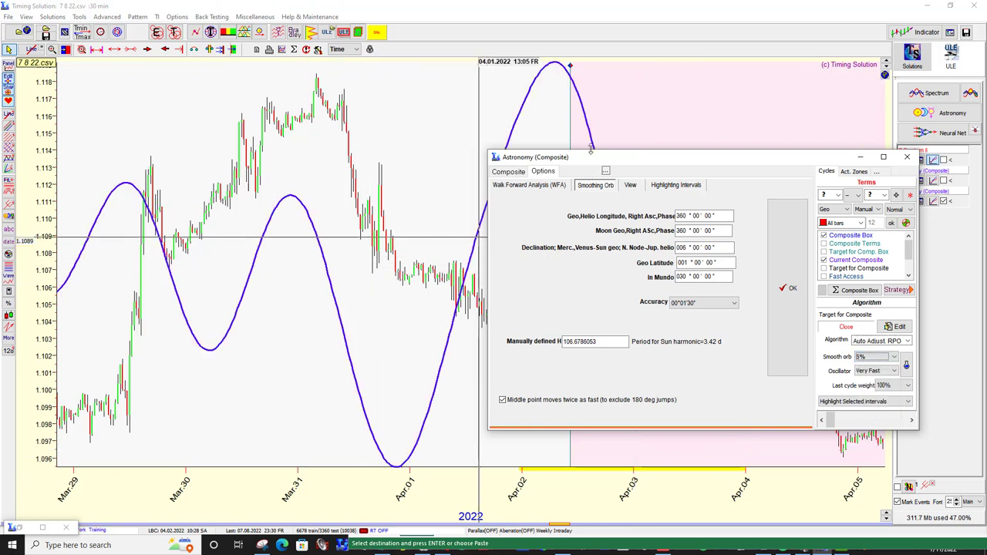
pyautogui.moveTo(592, 158); pyautogui.dragTo(854, 159)
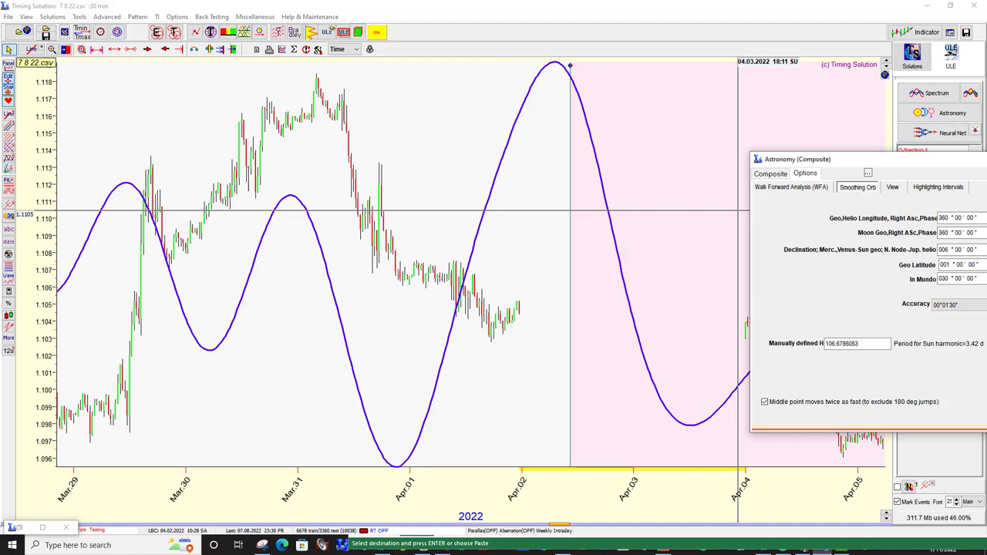
pyautogui.hotkey('alt', 'Tab')
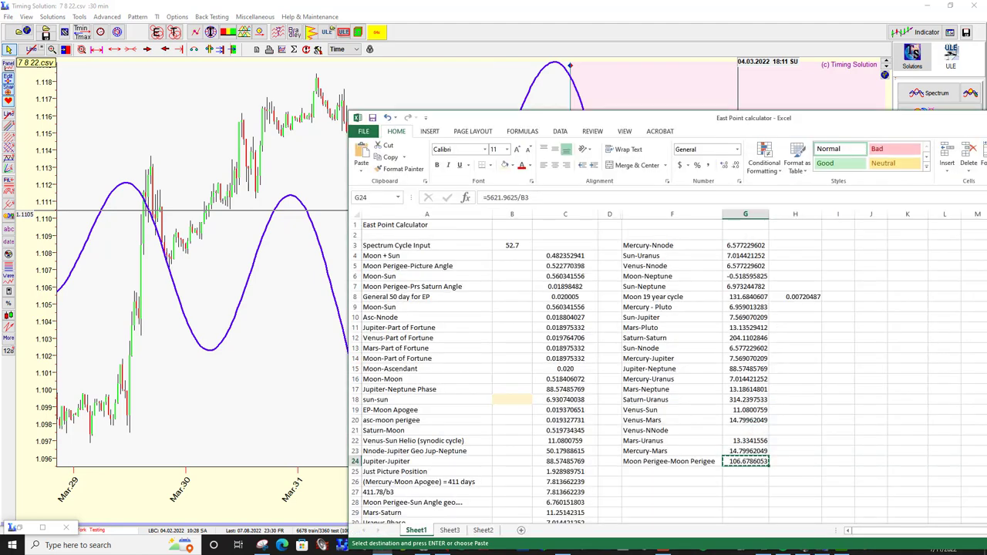
pyautogui.hotkey('alt', 'Tab')
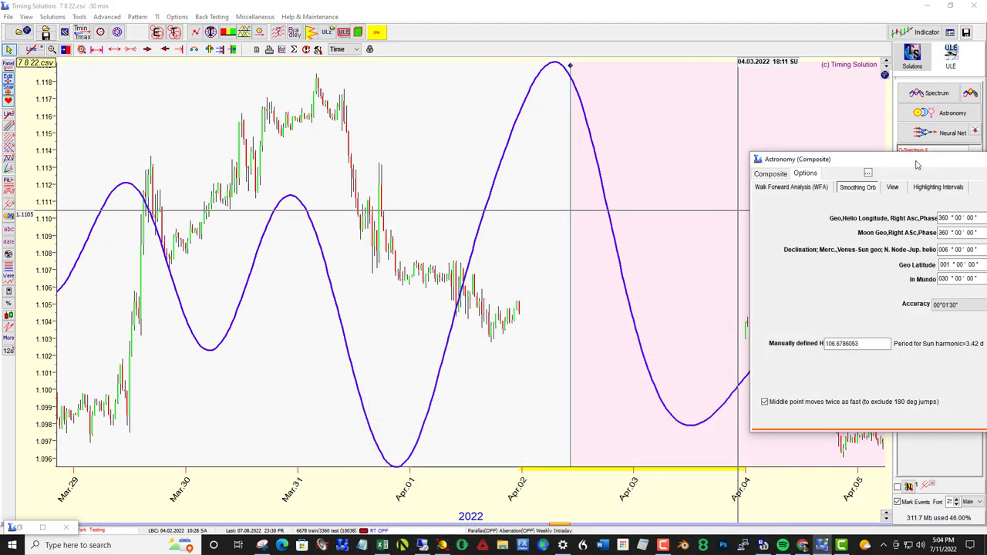
# Switch the composite from Normal to Inverted and set its smooth orb to 25%
pyautogui.moveTo(917, 164); pyautogui.dragTo(617, 157)
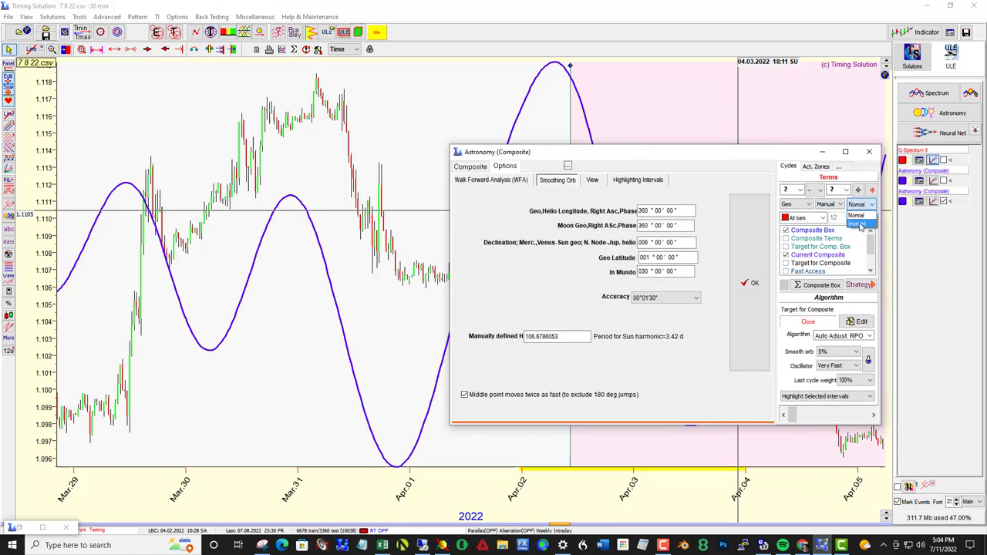
pyautogui.click(855, 219)
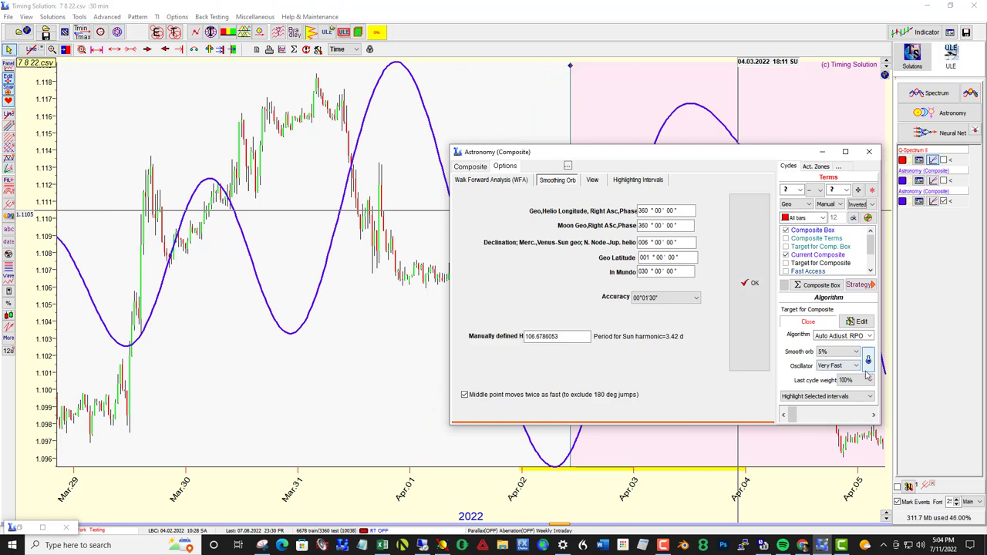
pyautogui.click(848, 353)
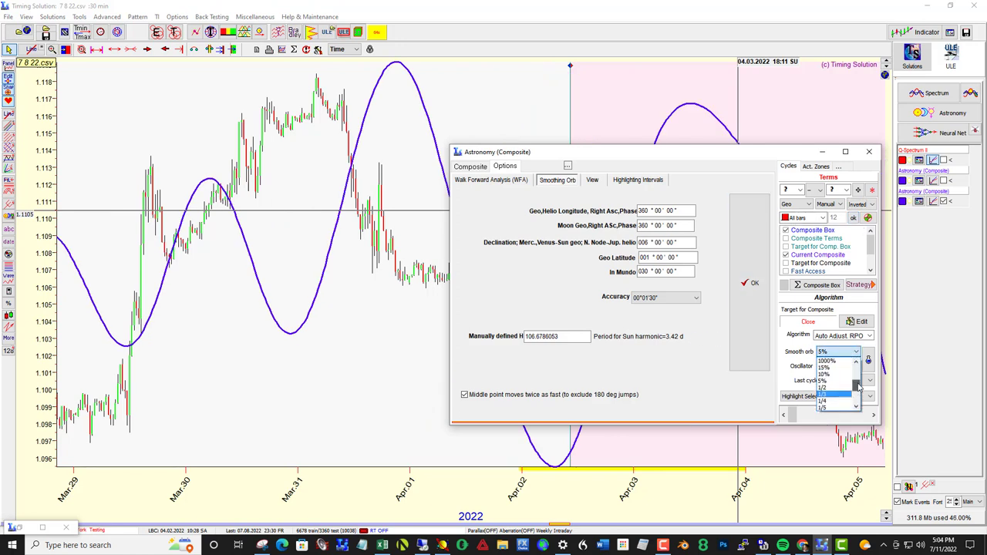
pyautogui.click(829, 368)
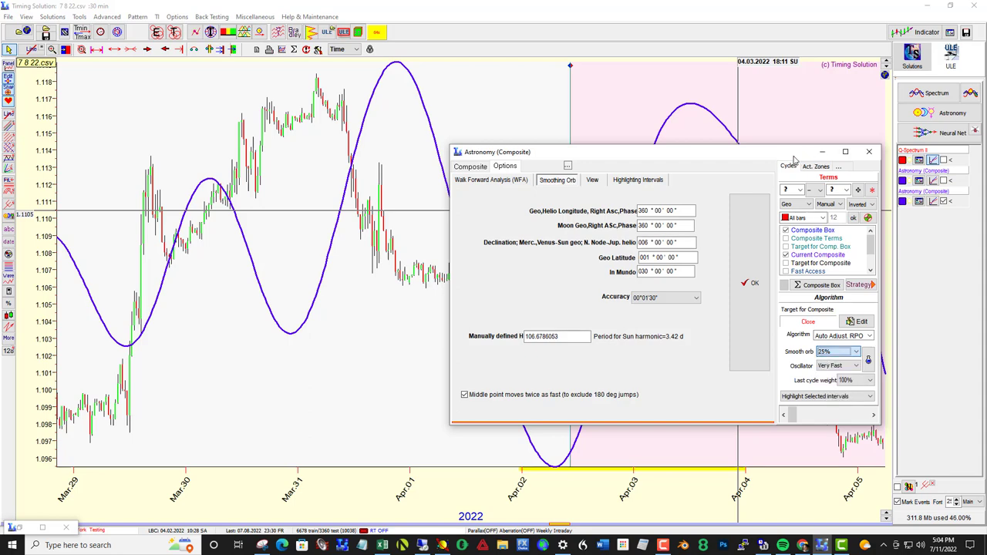
# Clear the composite window off the chart and compare the projection curve with the prices from April 3 to April 9, 2022
pyautogui.moveTo(493, 152); pyautogui.dragTo(970, 232)
pyautogui.click(970, 232)
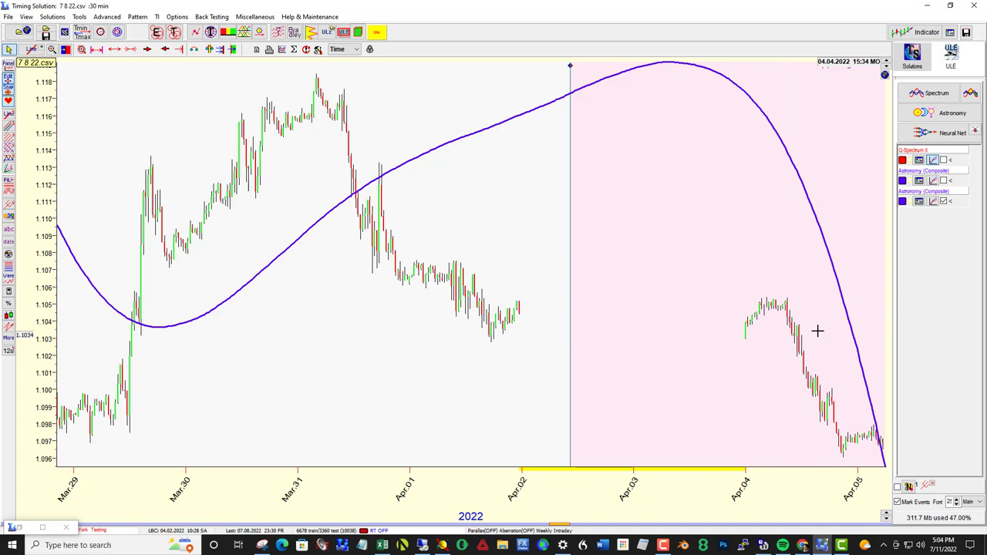
pyautogui.moveTo(818, 331); pyautogui.dragTo(315, 342)
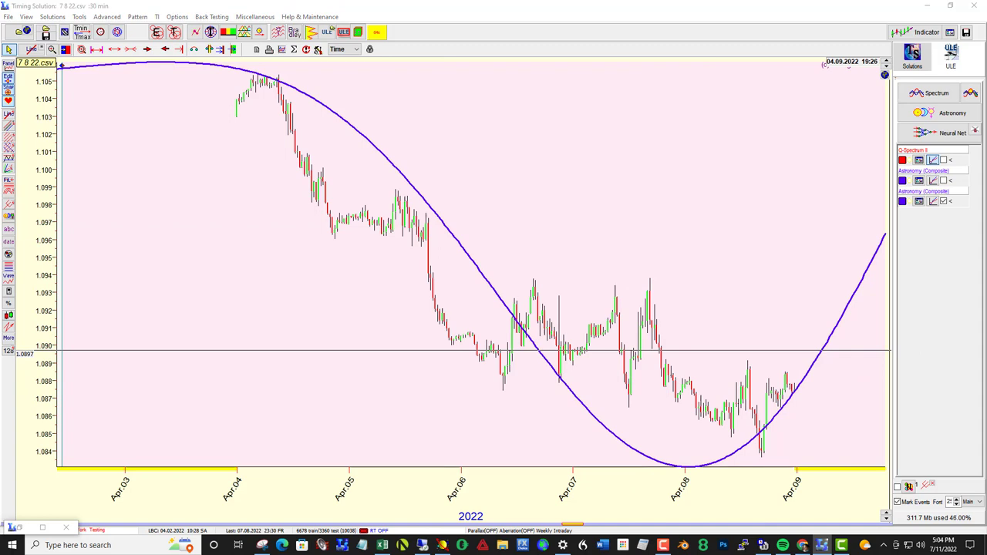
pyautogui.moveTo(986, 228)
pyautogui.mouseDown()
pyautogui.moveTo(653, 205)
pyautogui.moveTo(983, 216)
pyautogui.mouseUp()
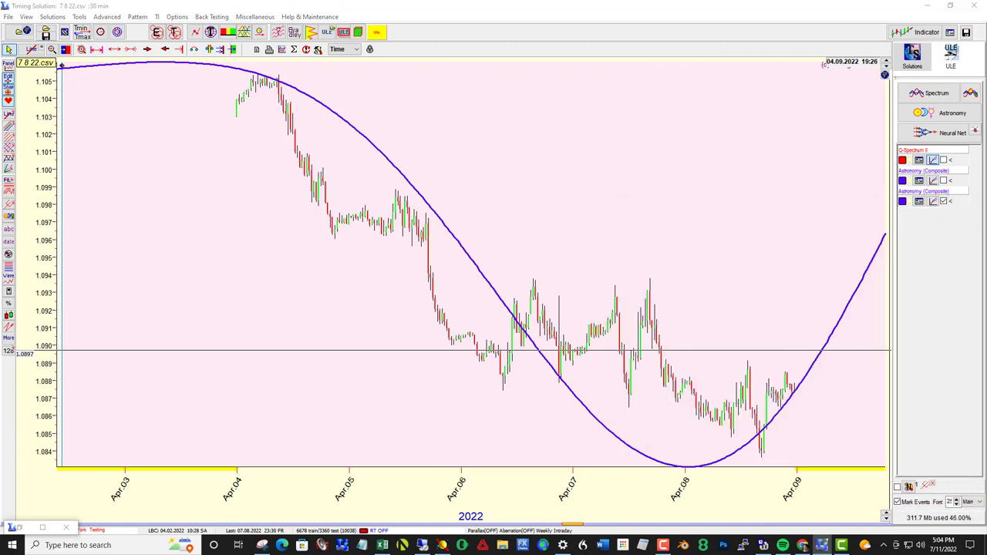